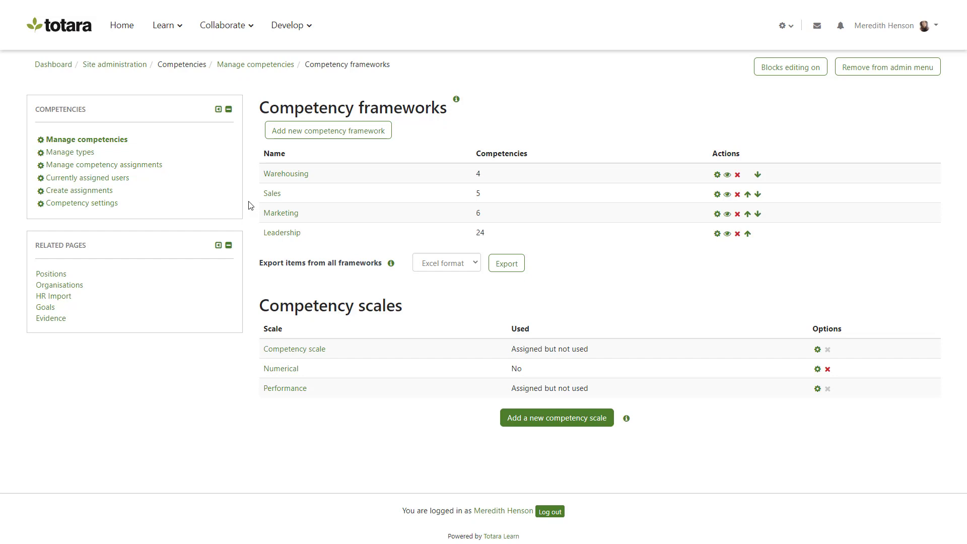
Step: In the competency assignments list, bulk activate the draft assignments for Active listening, Organisation and Product knowledge (New starters audience)
click(157, 166)
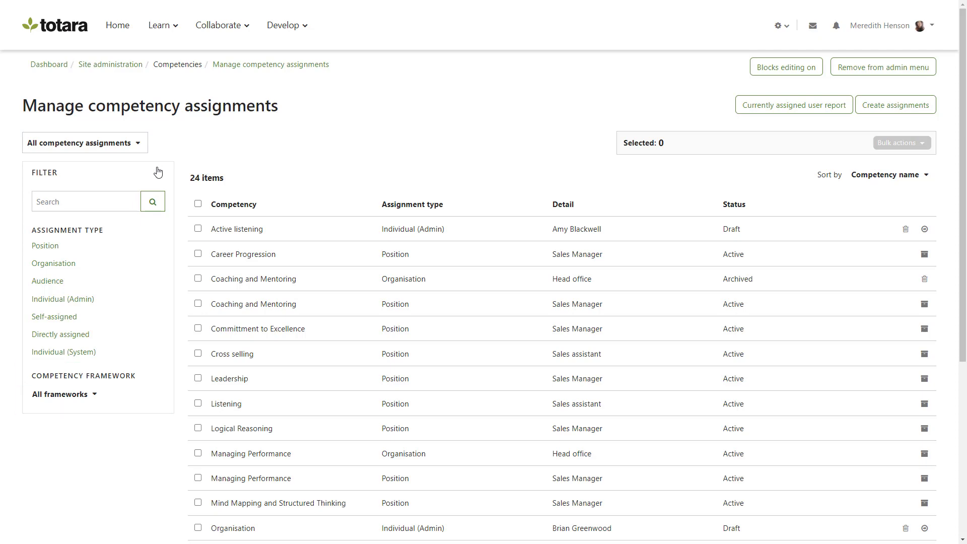
drag(963, 203, 965, 392)
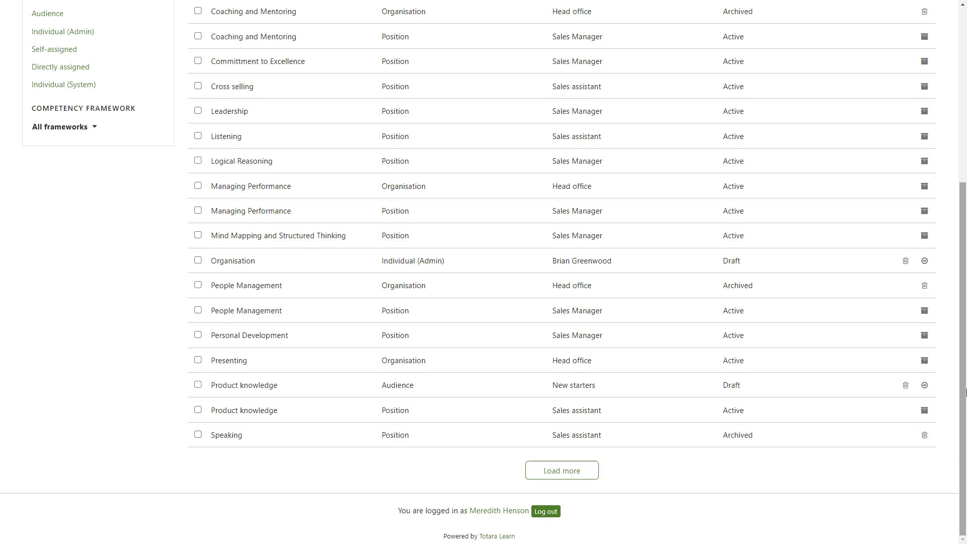
click(198, 385)
click(198, 262)
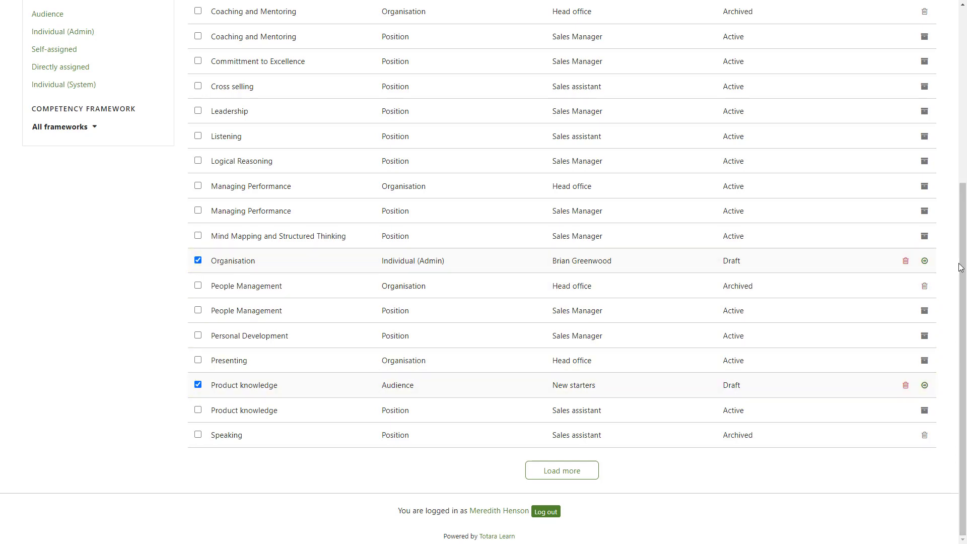
drag(962, 268, 965, 85)
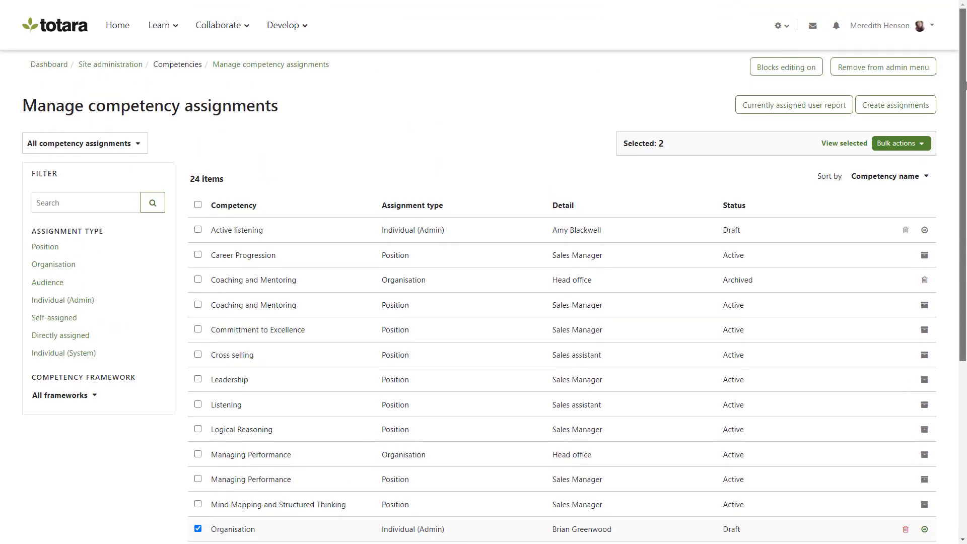
click(197, 229)
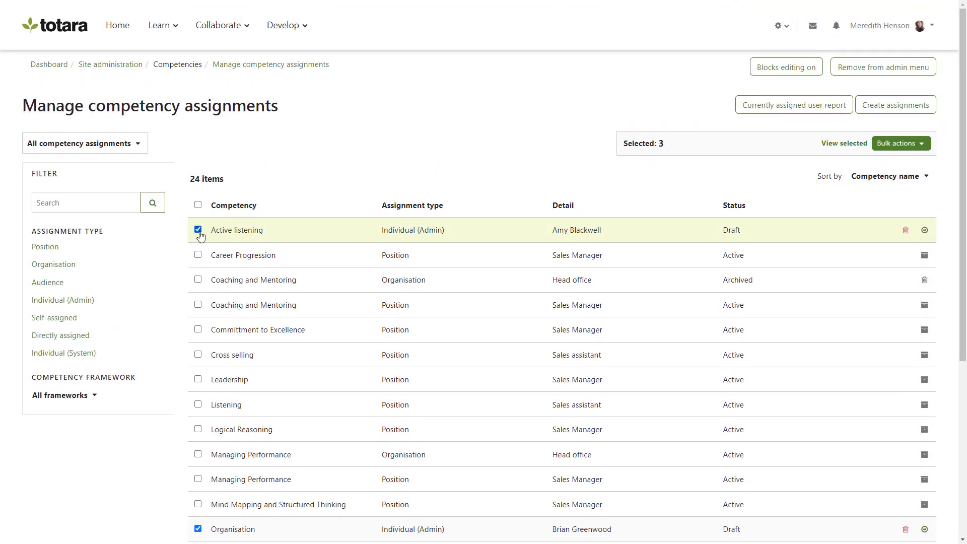
click(907, 144)
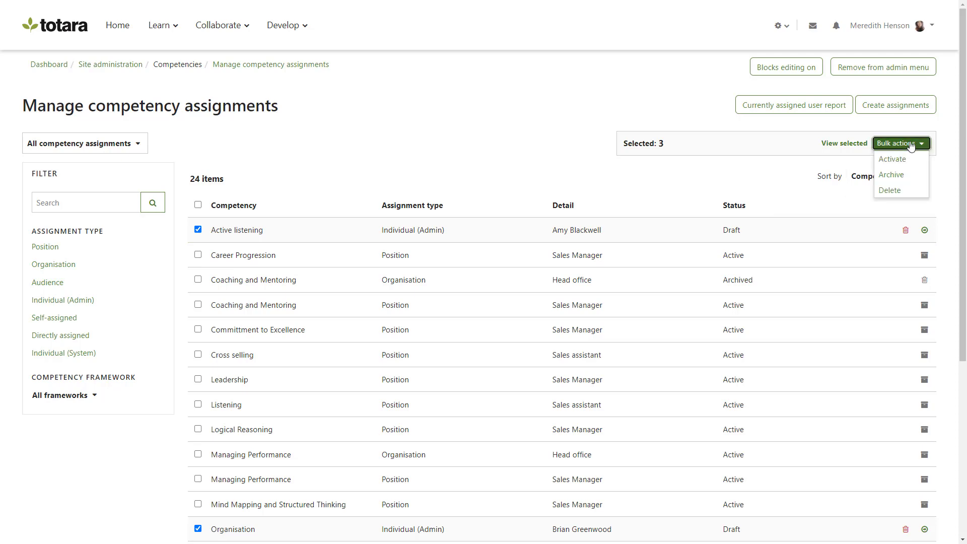
click(911, 158)
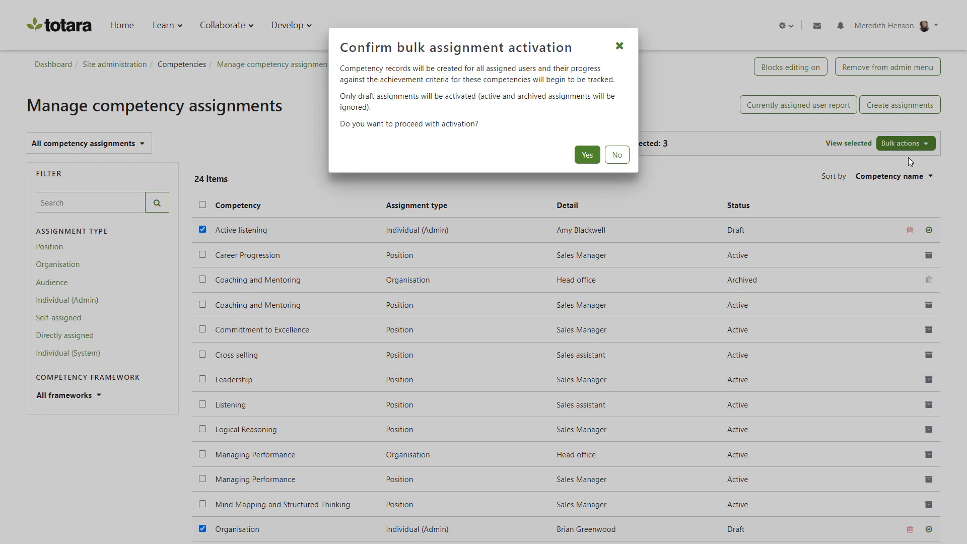
click(587, 155)
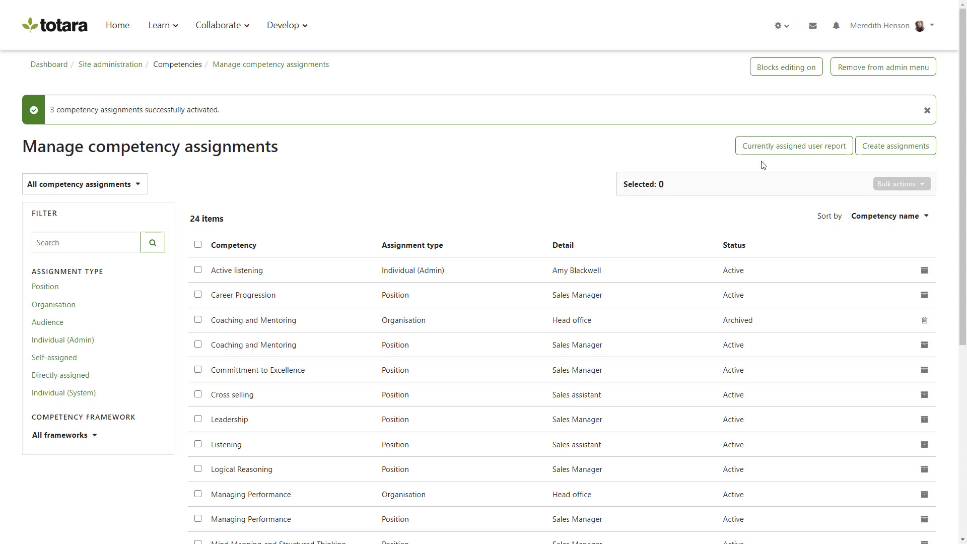
Step: Start creating new assignments, limit the competencies to the Leadership framework, and view the Leadership competency's children before returning to the framework home
click(893, 154)
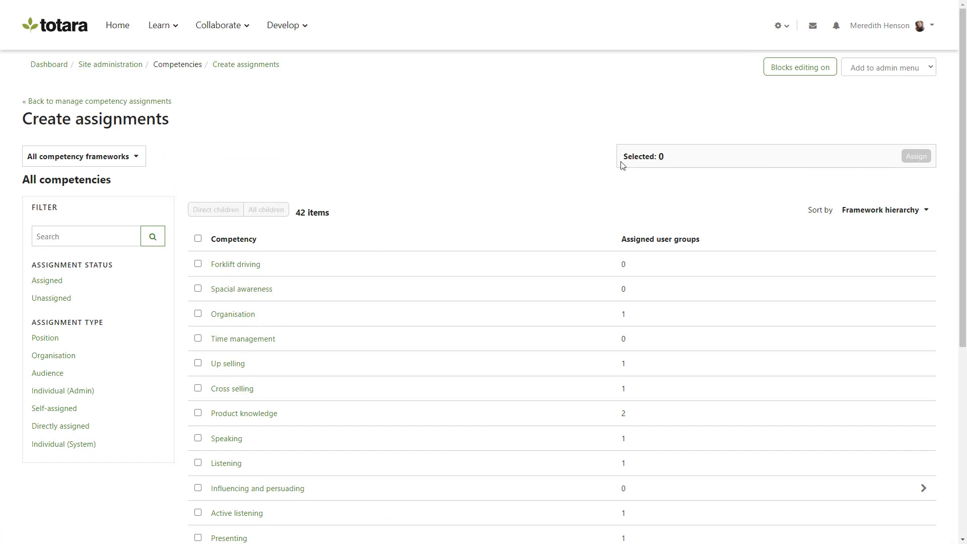
click(131, 166)
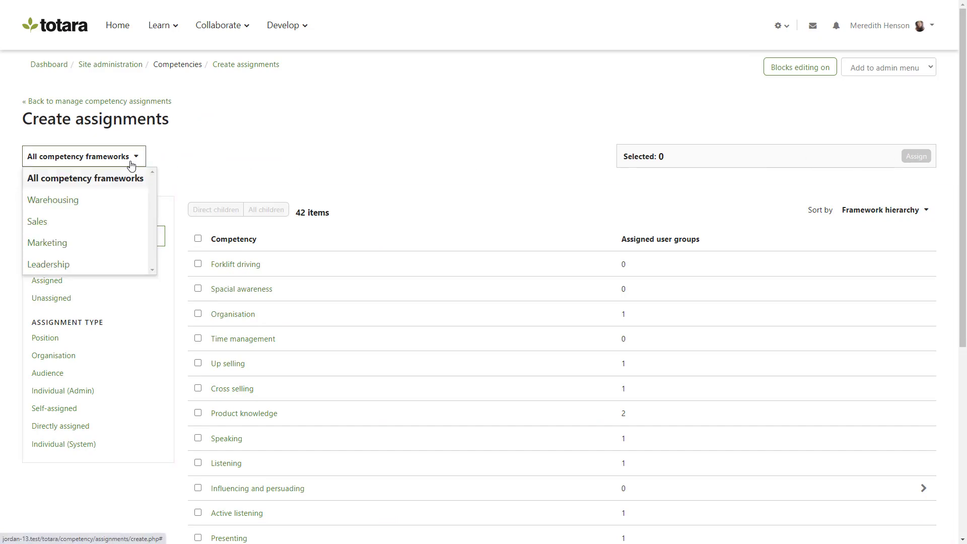
click(127, 264)
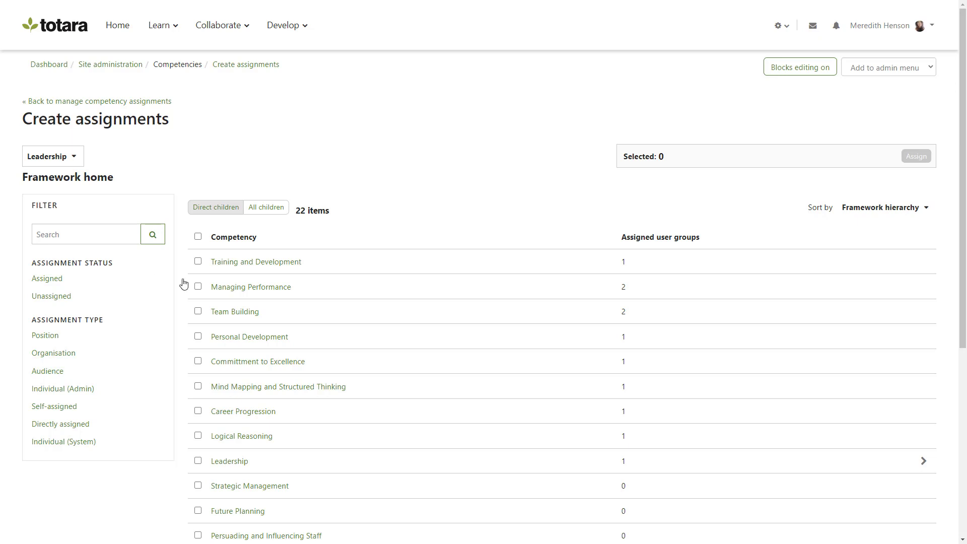
click(922, 461)
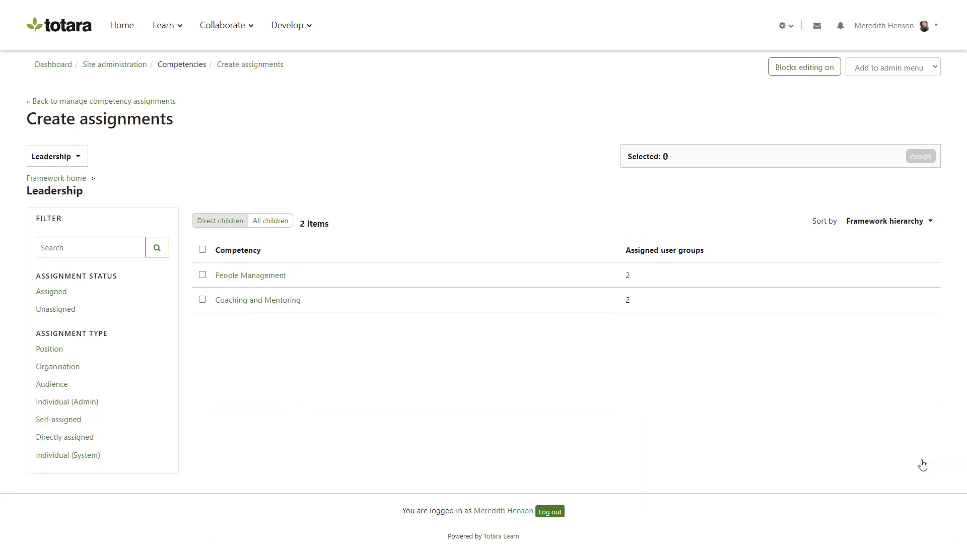
click(78, 179)
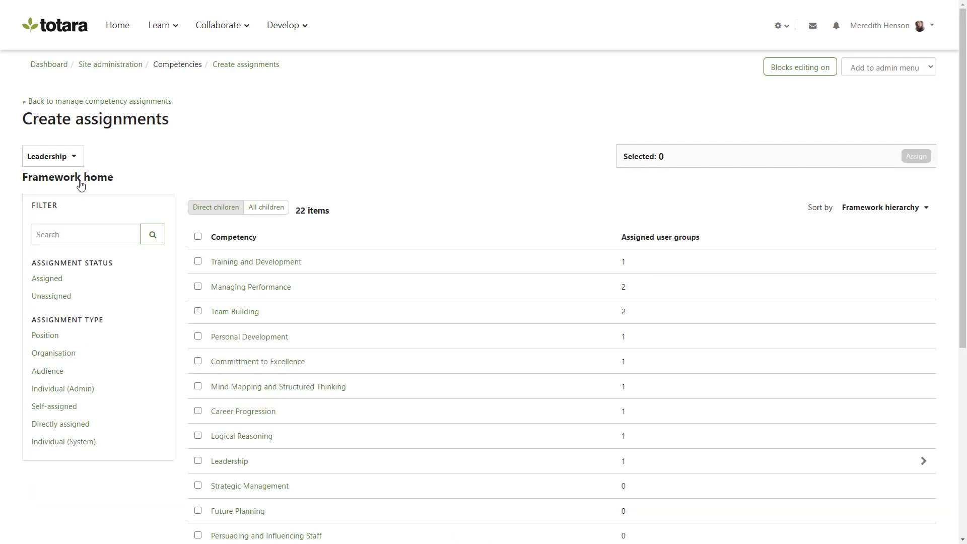
Step: Select all displayed Leadership framework competencies, including all children, and proceed to assigning them
click(198, 237)
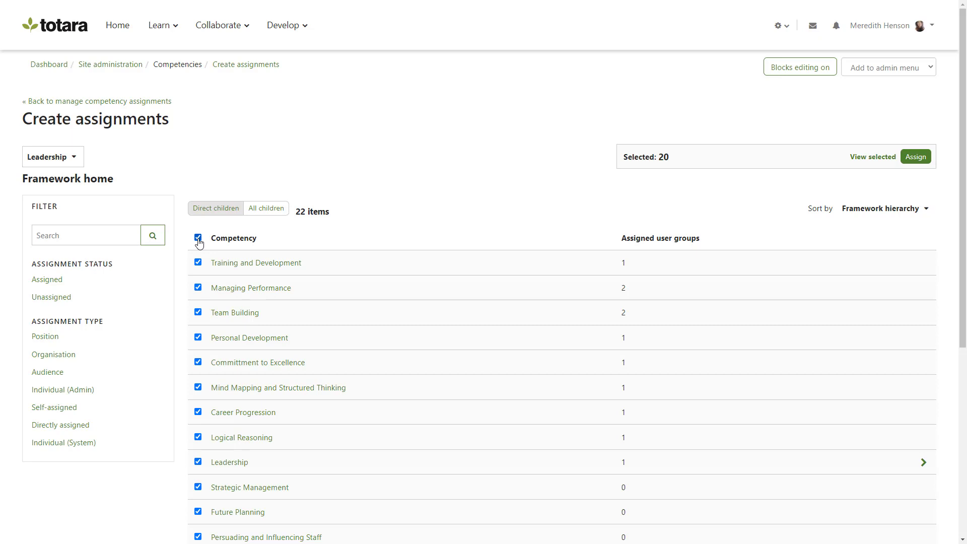
click(258, 208)
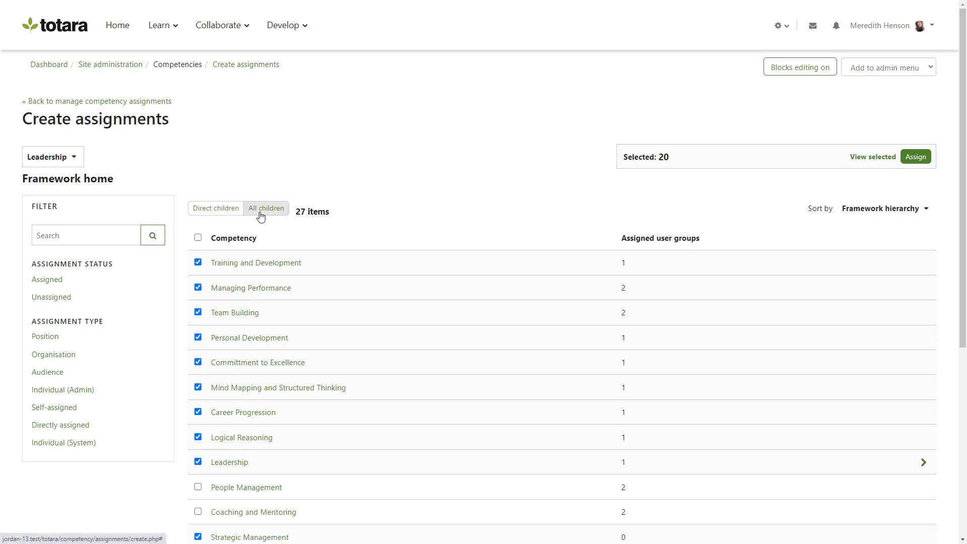
click(198, 239)
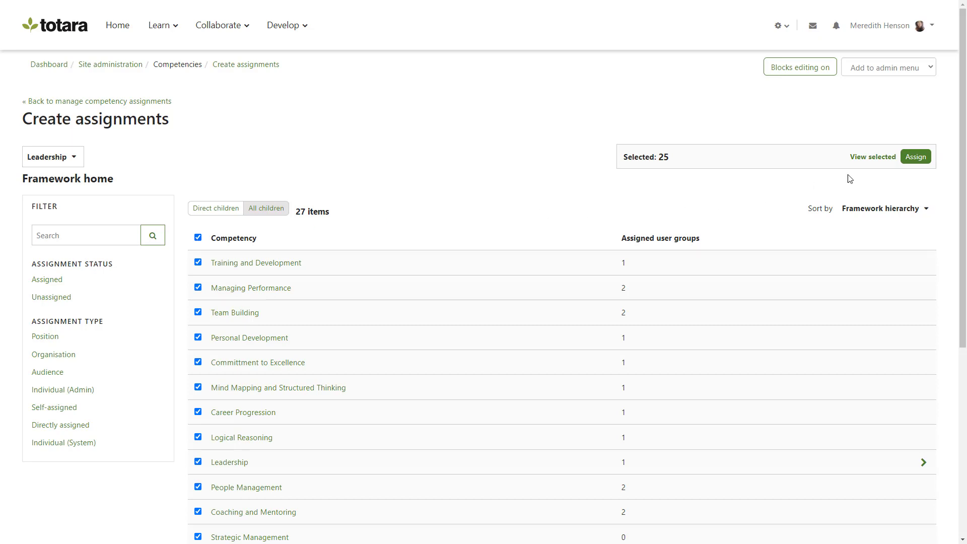
click(914, 157)
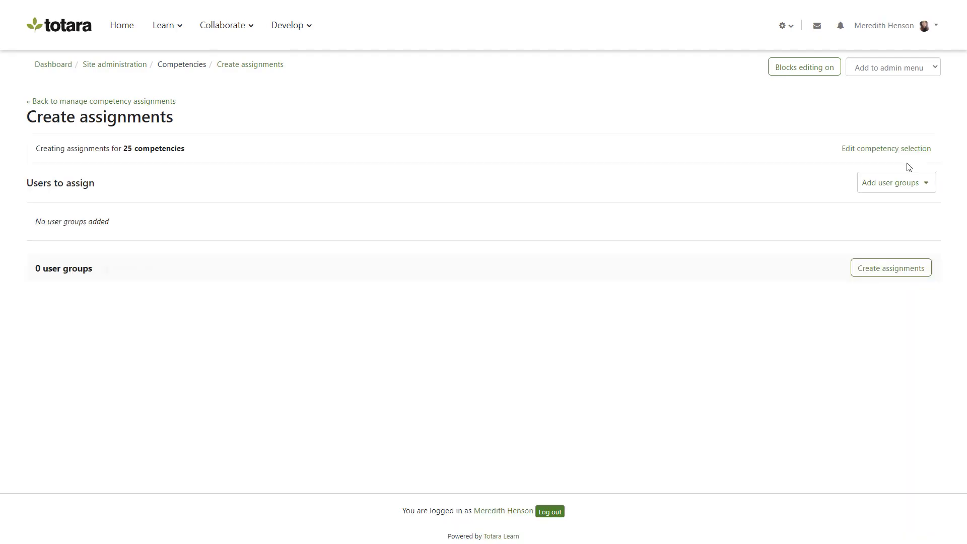
Step: Add the Lead developer and Developer positions as user groups and create the assignments without activating them on creation
click(926, 184)
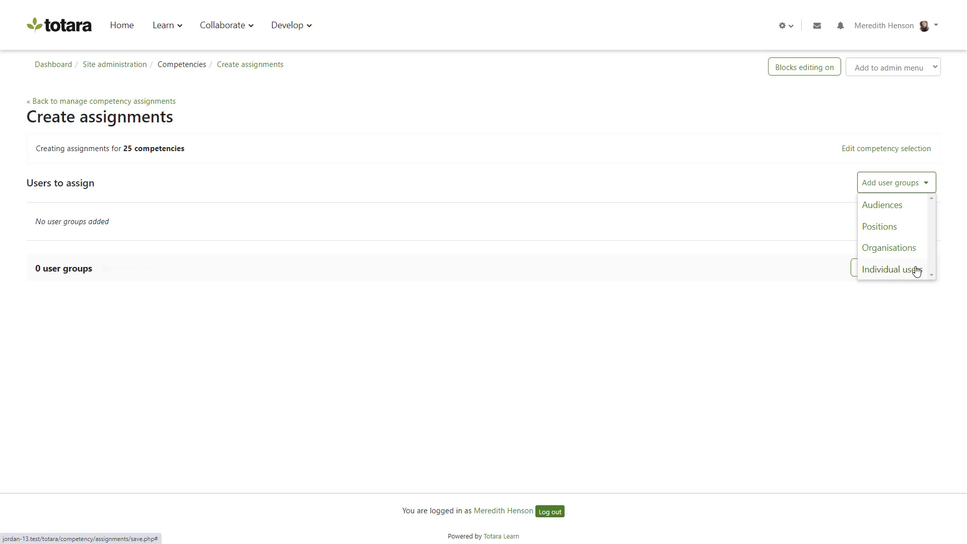
click(911, 229)
click(256, 254)
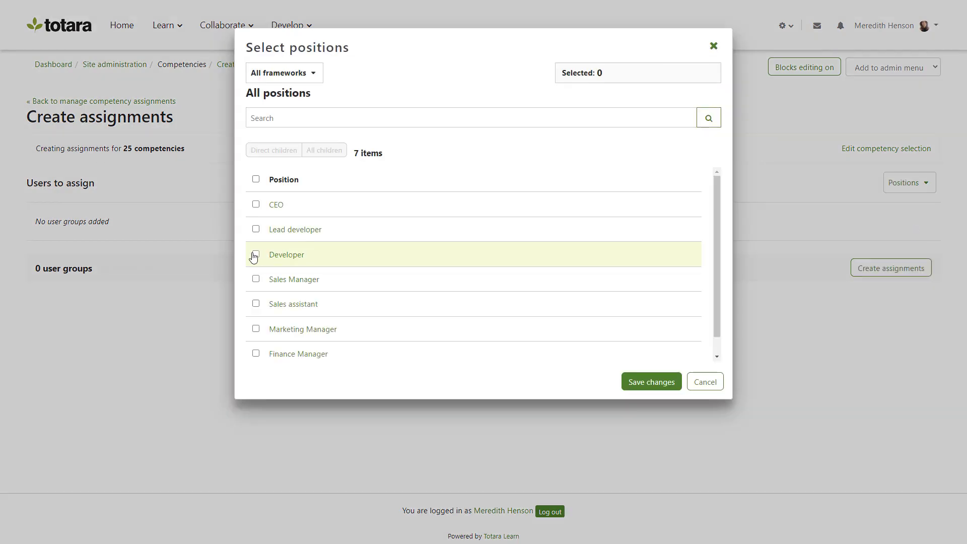
click(255, 229)
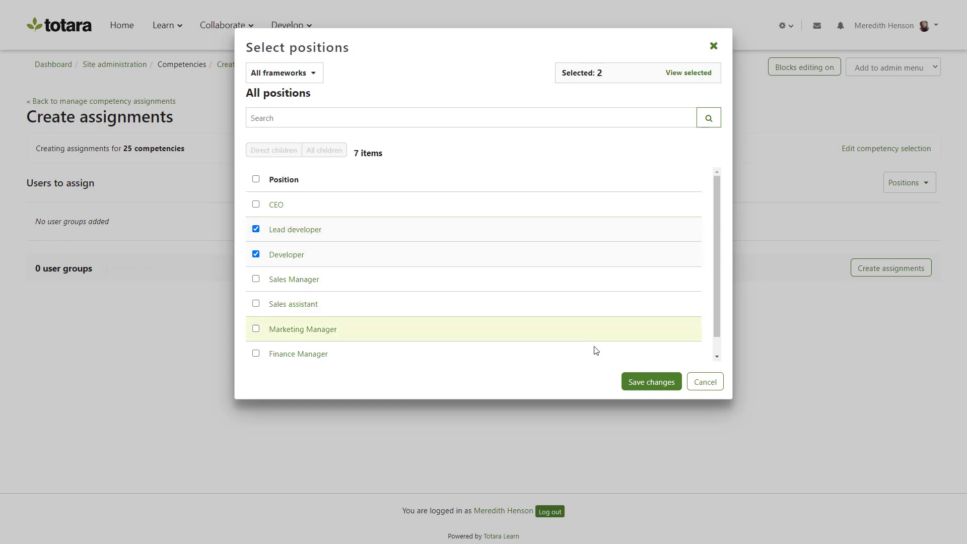
click(647, 381)
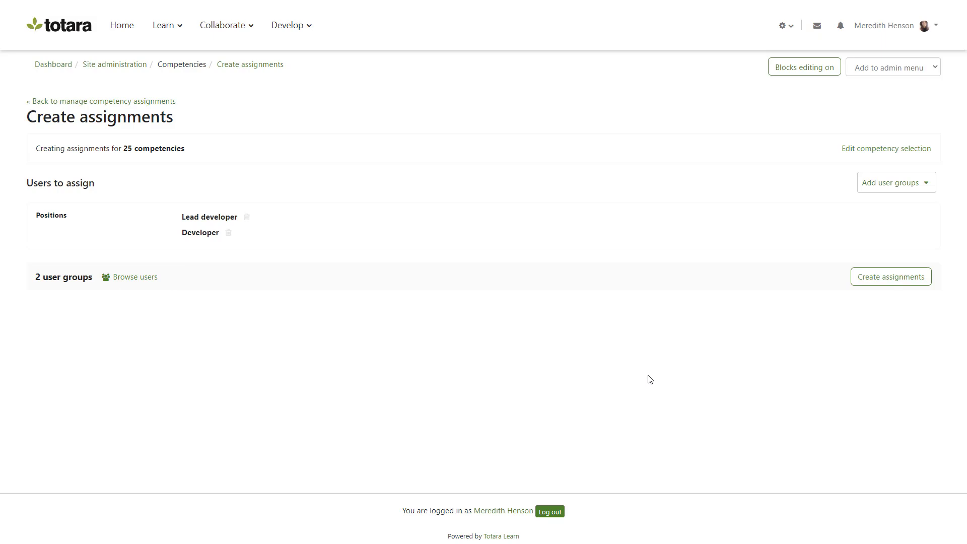
click(863, 281)
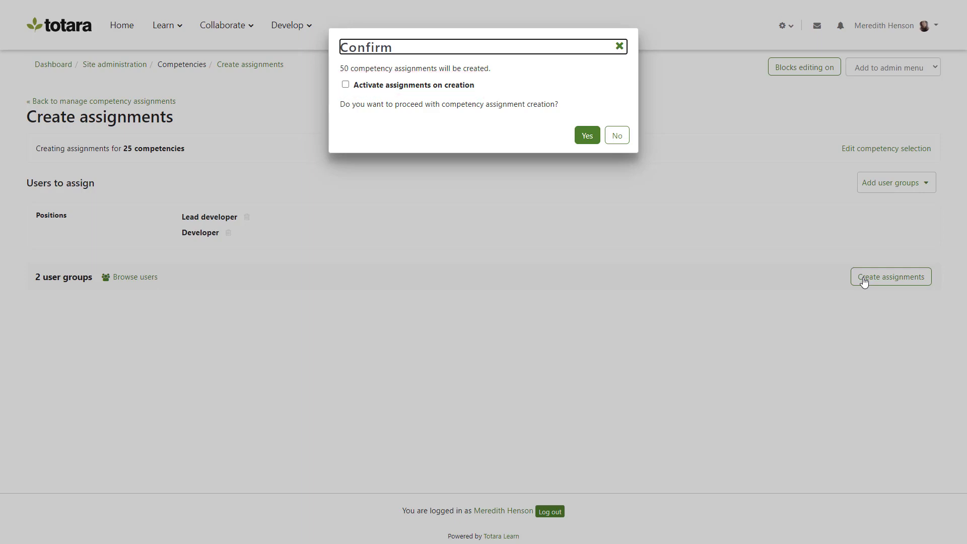
click(587, 137)
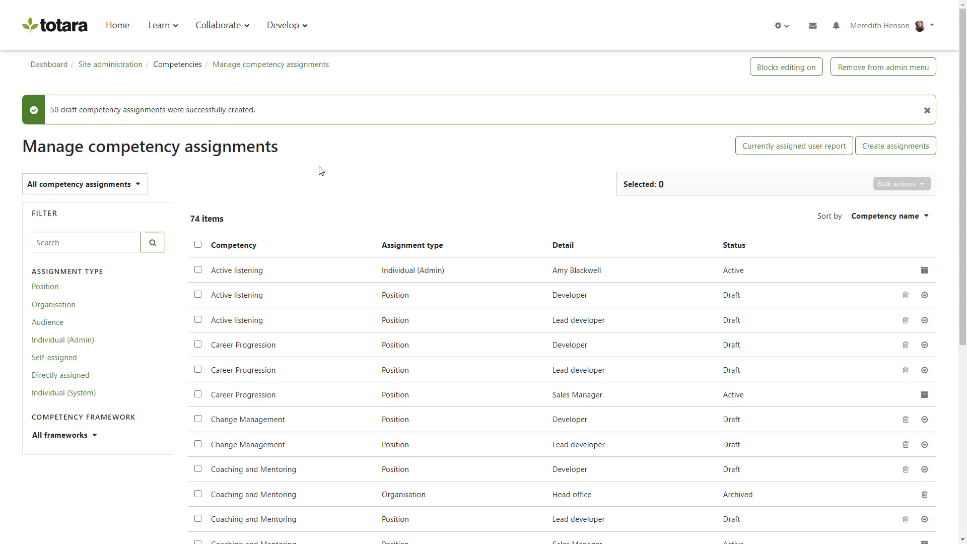
Step: Filter the assignments list to draft assignments of type Position in the Leadership framework
click(137, 184)
click(144, 230)
click(50, 287)
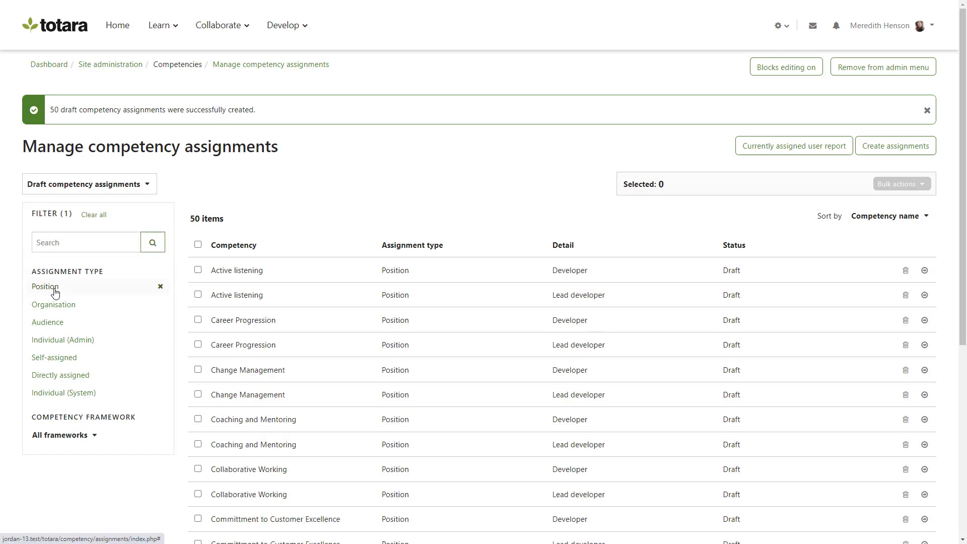
click(95, 435)
scroll(959, 322, down, 3)
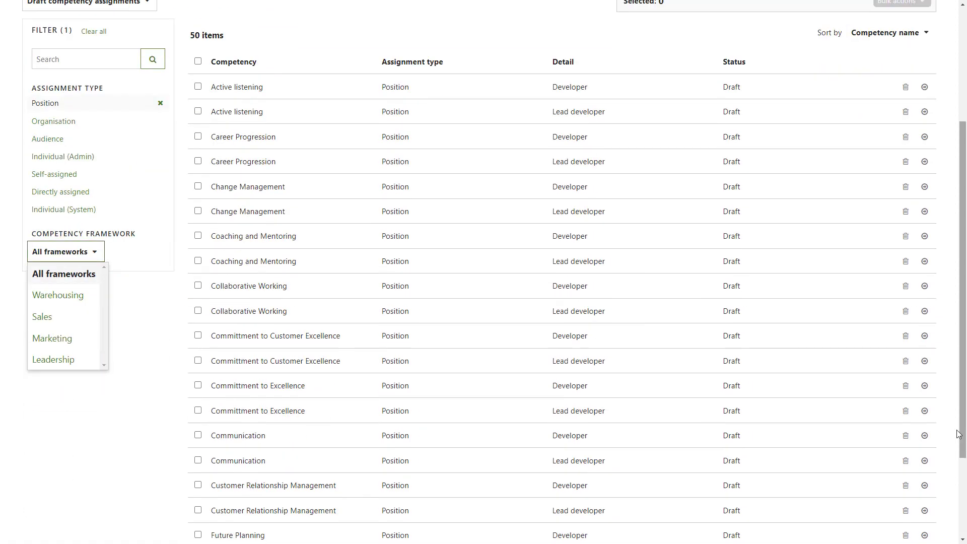
click(71, 358)
Step: Select all the draft assignments shown on the page and bulk activate them, confirming the activation
click(198, 245)
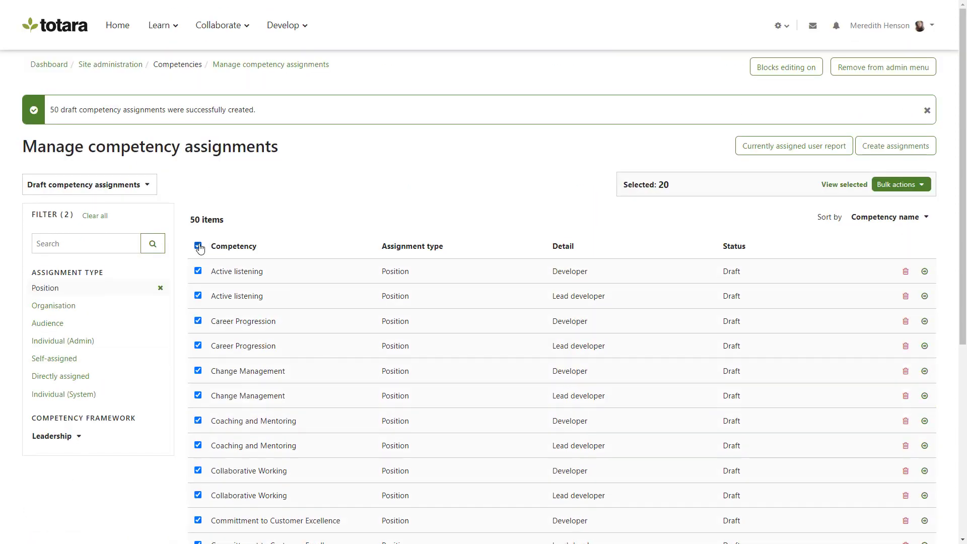
click(901, 185)
click(903, 201)
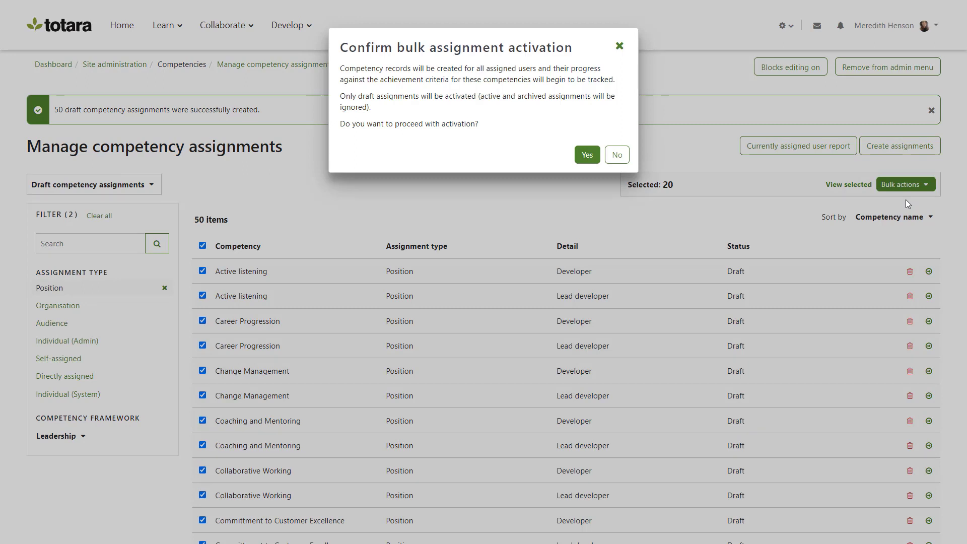
click(585, 155)
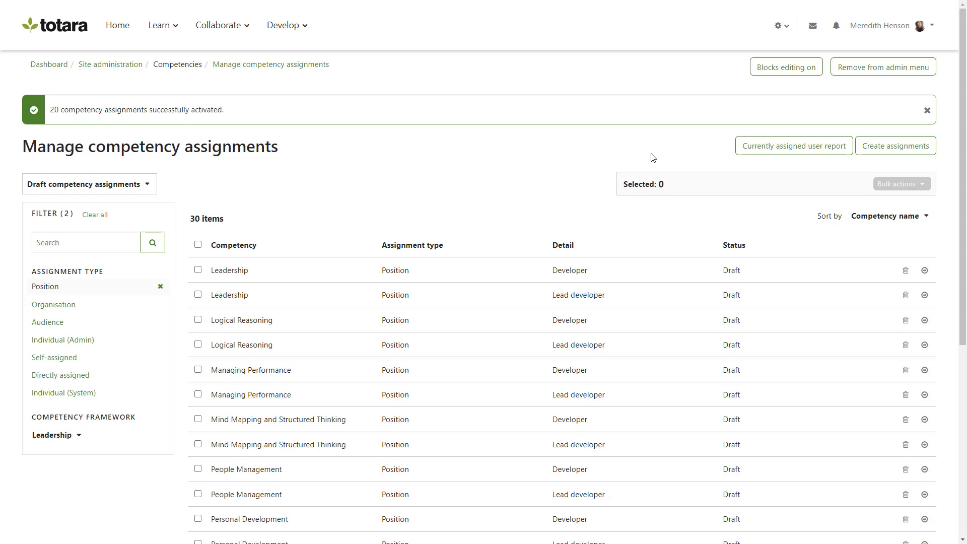
Step: Search the currently assigned users report by a user's full name and examine that user's competency assignments
click(761, 152)
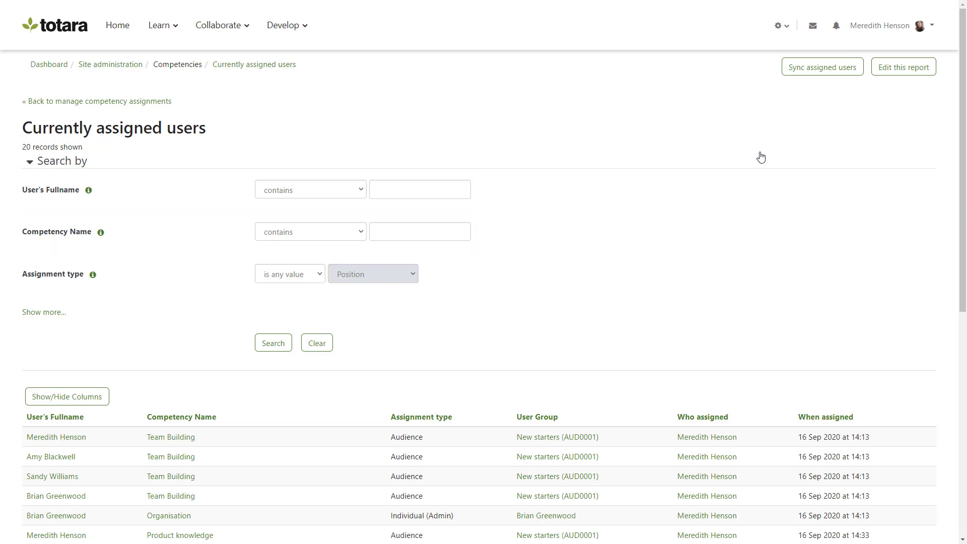
click(468, 192)
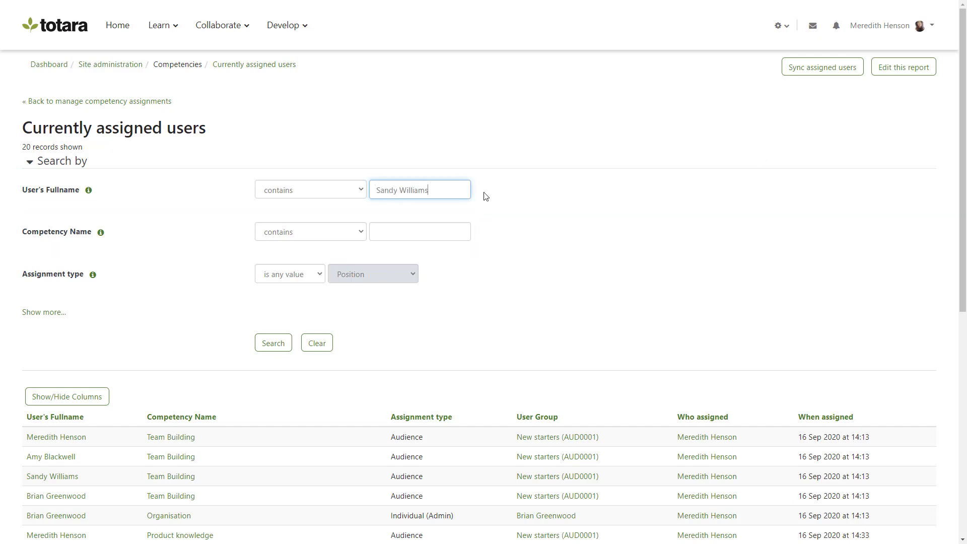
click(273, 343)
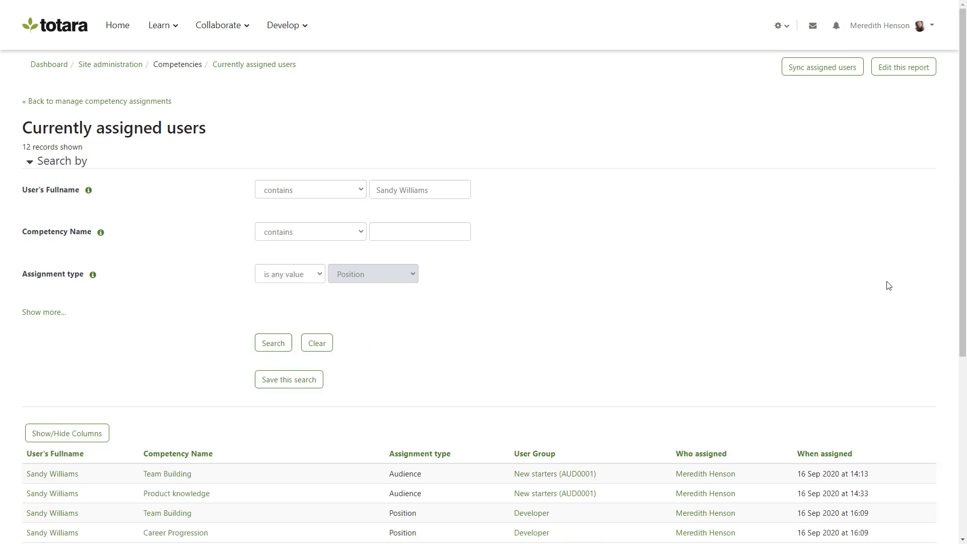
drag(961, 282, 961, 453)
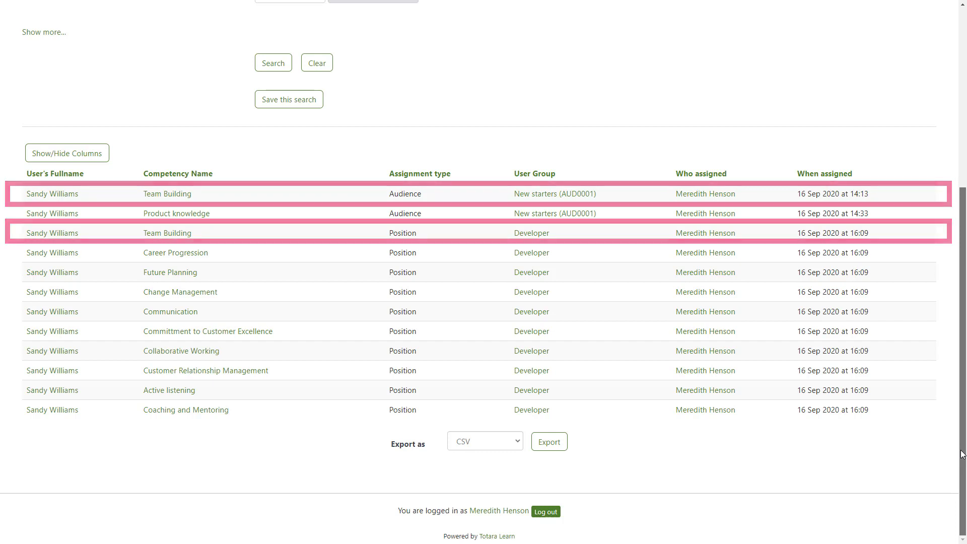
drag(962, 453, 966, 265)
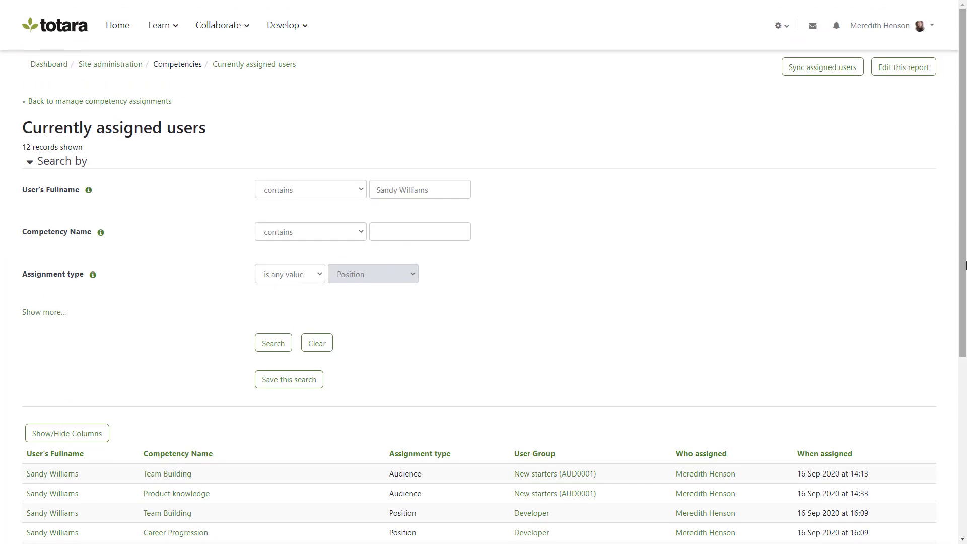